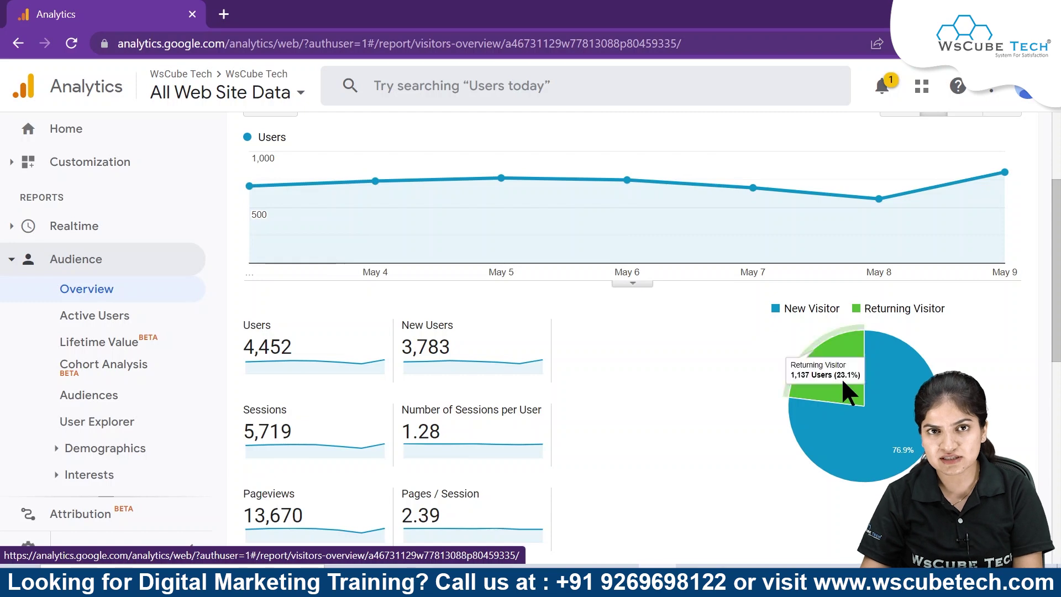
# Set the Audience Overview report's date range to Last month and apply it.
pyautogui.scroll(3, 664, 396)
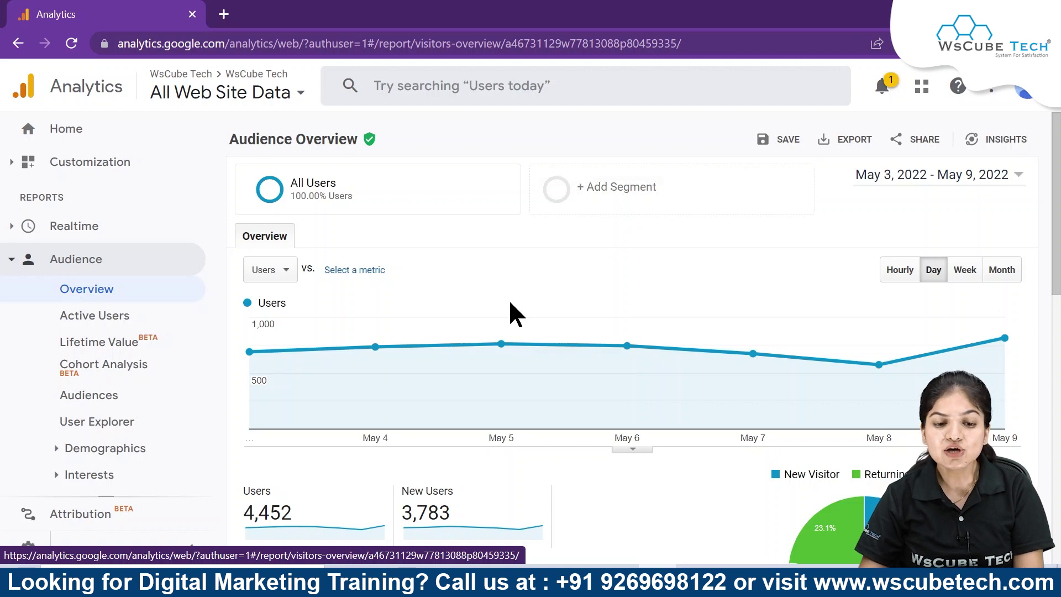
pyautogui.moveTo(312, 191)
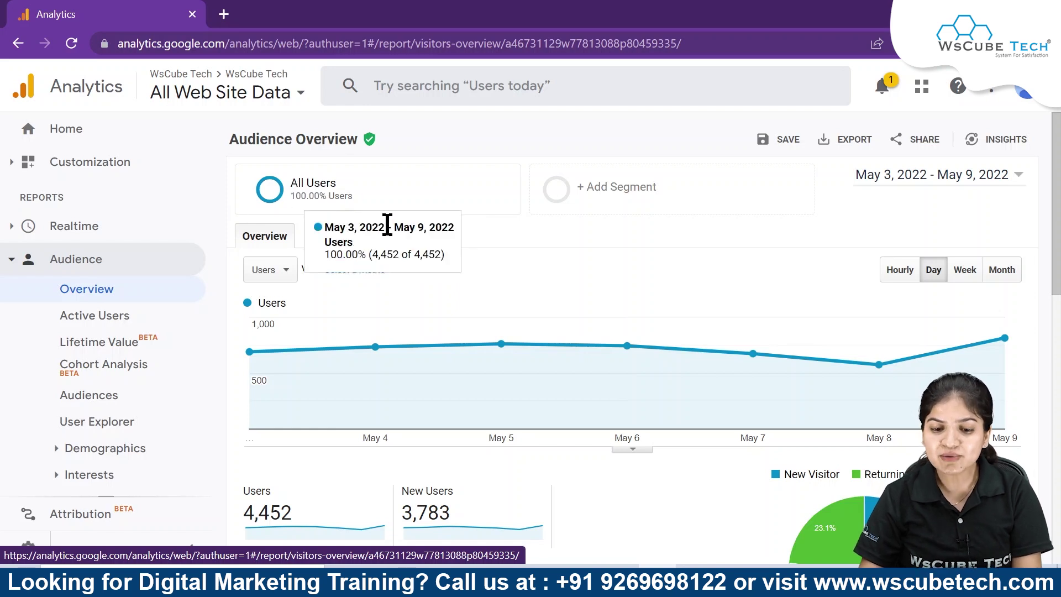
pyautogui.moveTo(767, 412)
pyautogui.scroll(-1, 767, 407)
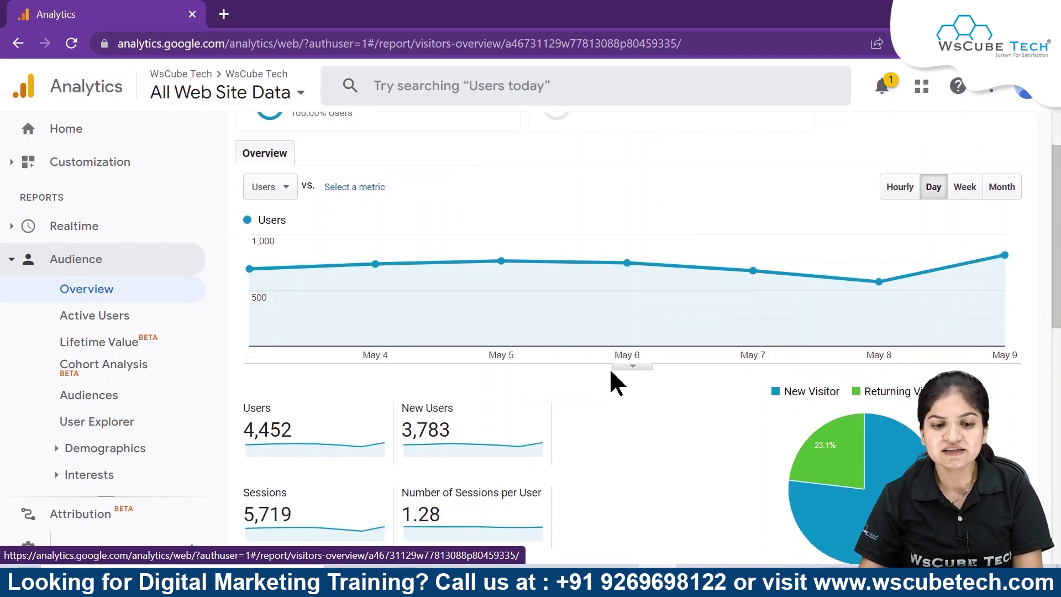
pyautogui.scroll(1, 898, 251)
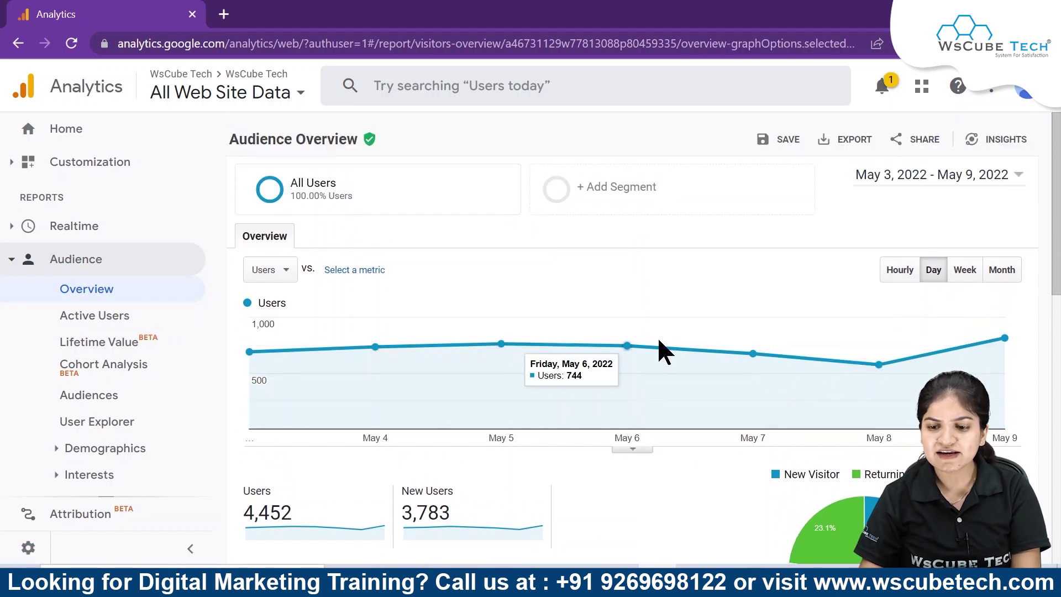
pyautogui.click(999, 186)
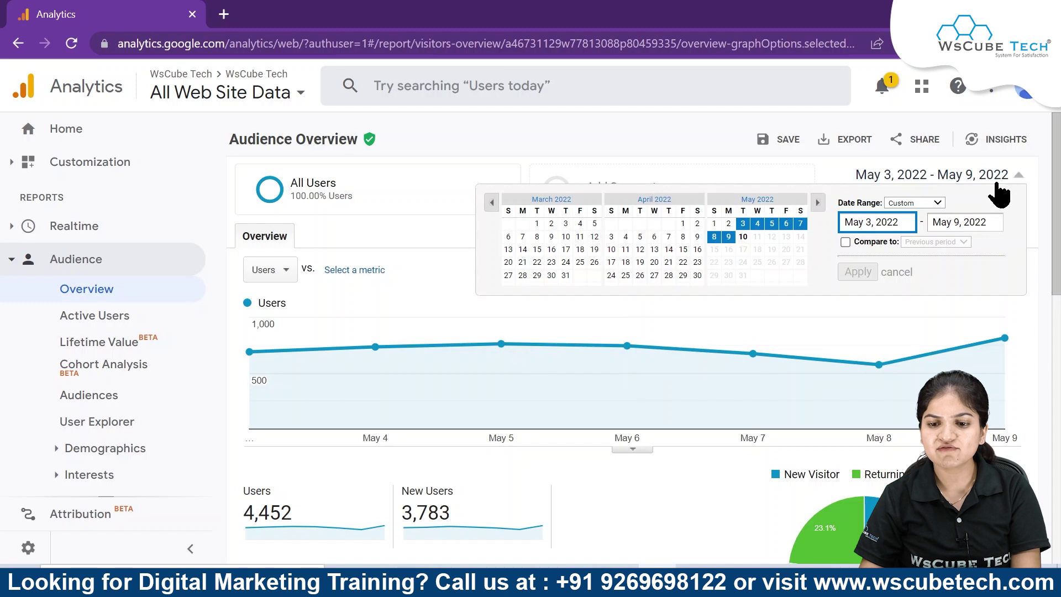
pyautogui.click(919, 202)
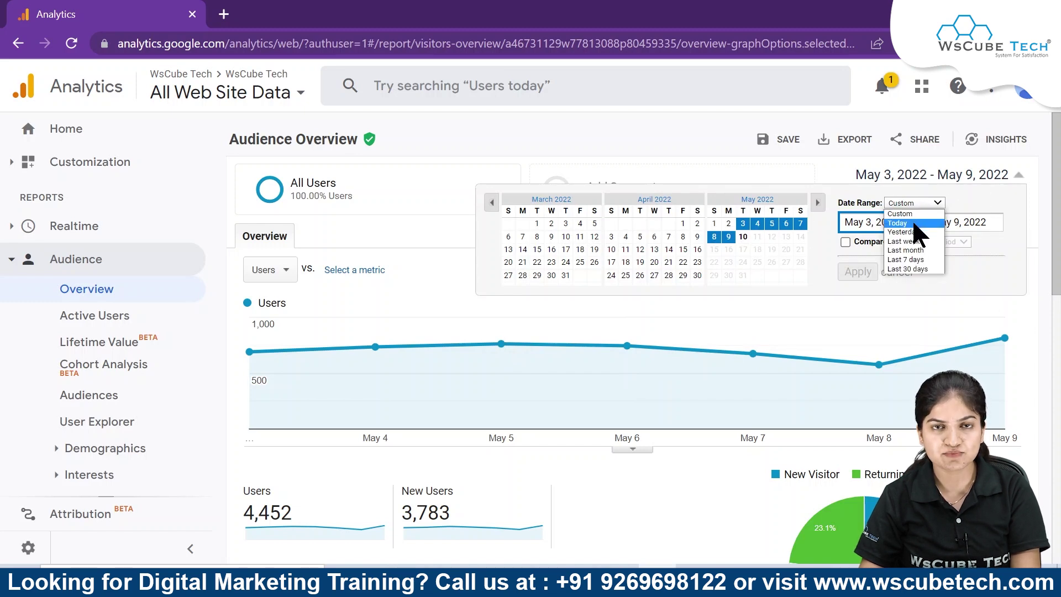
pyautogui.click(912, 250)
pyautogui.click(878, 273)
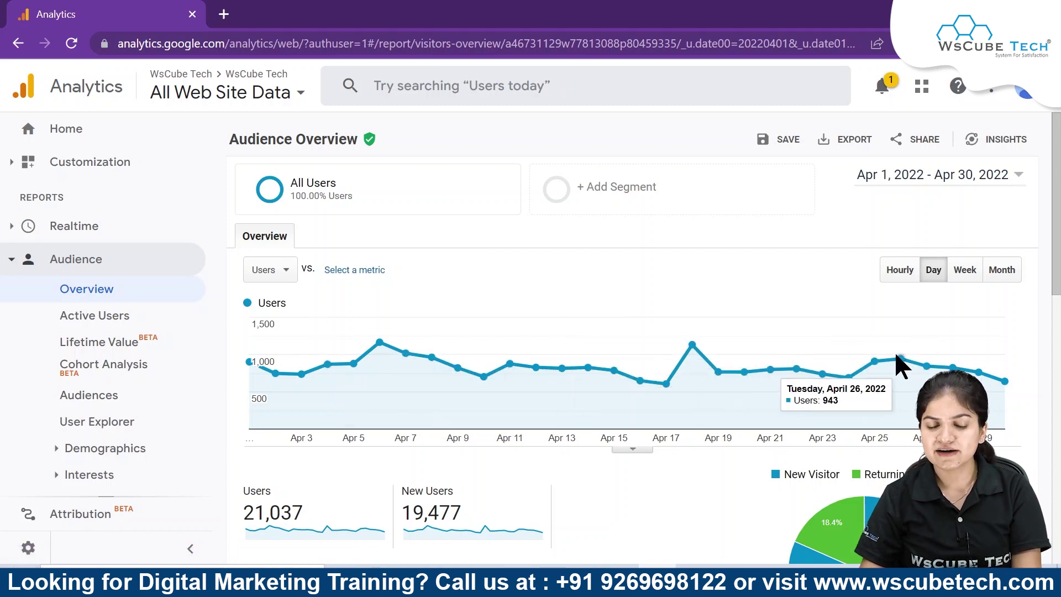
# Review the users trend chart and the Users, New Users, Sessions and Number of Sessions per User metrics.
pyautogui.scroll(-3, 506, 354)
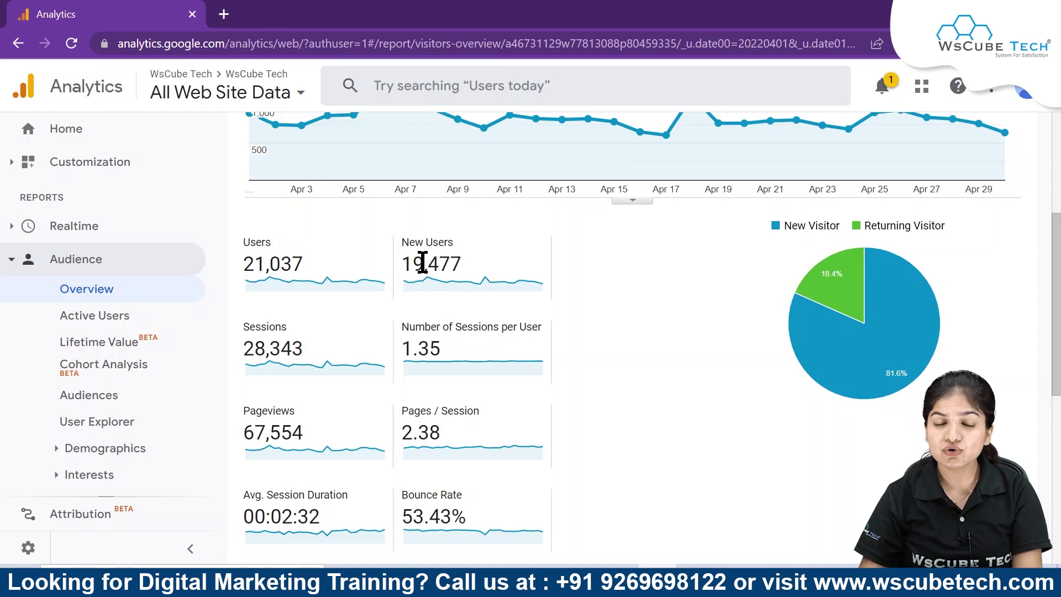
pyautogui.scroll(3, 618, 310)
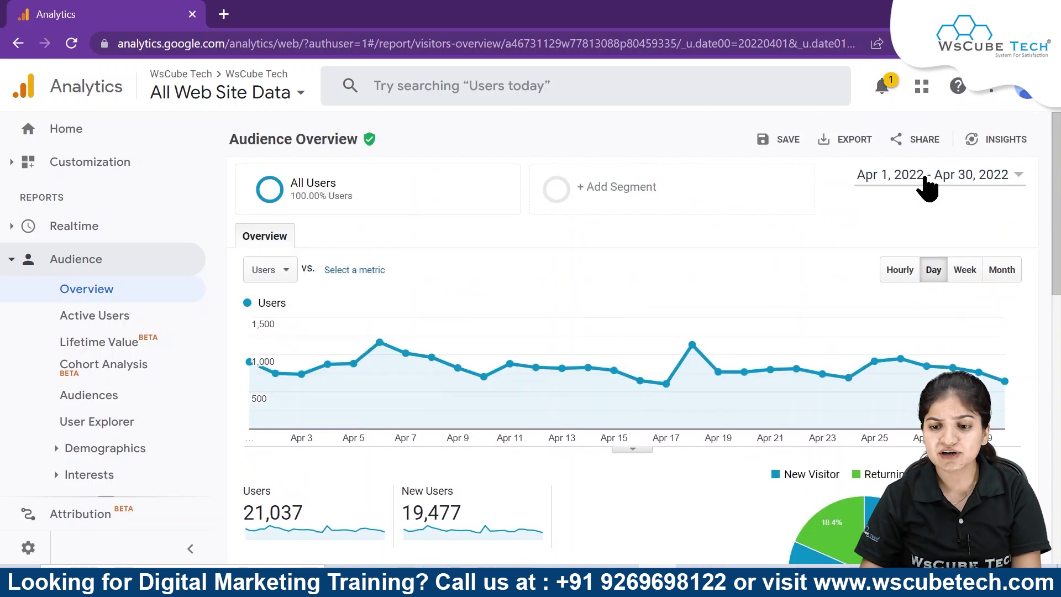
pyautogui.scroll(-1, 575, 348)
pyautogui.scroll(-3, 501, 264)
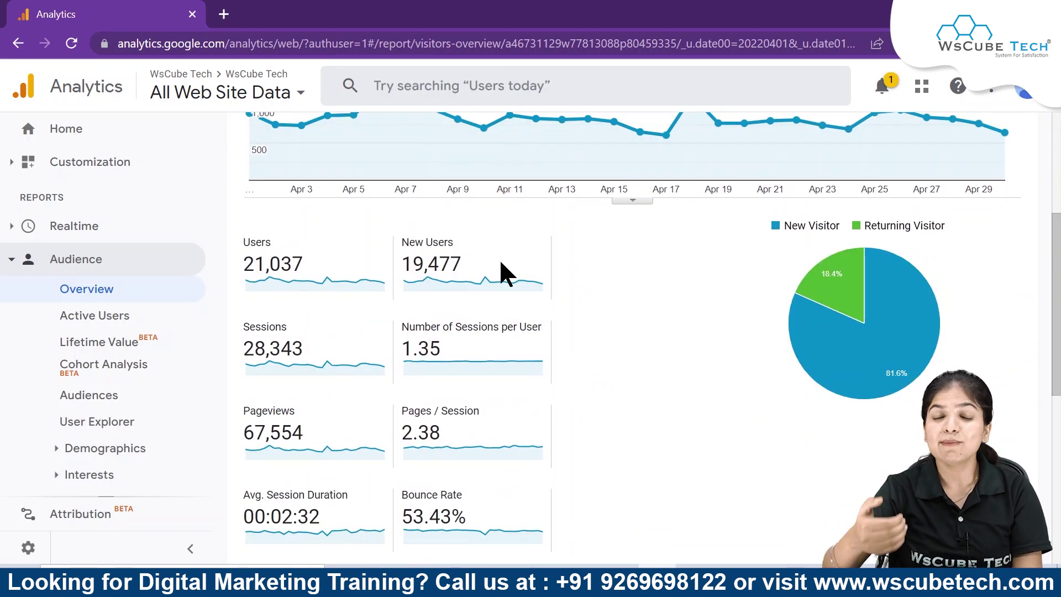
pyautogui.scroll(3, 502, 271)
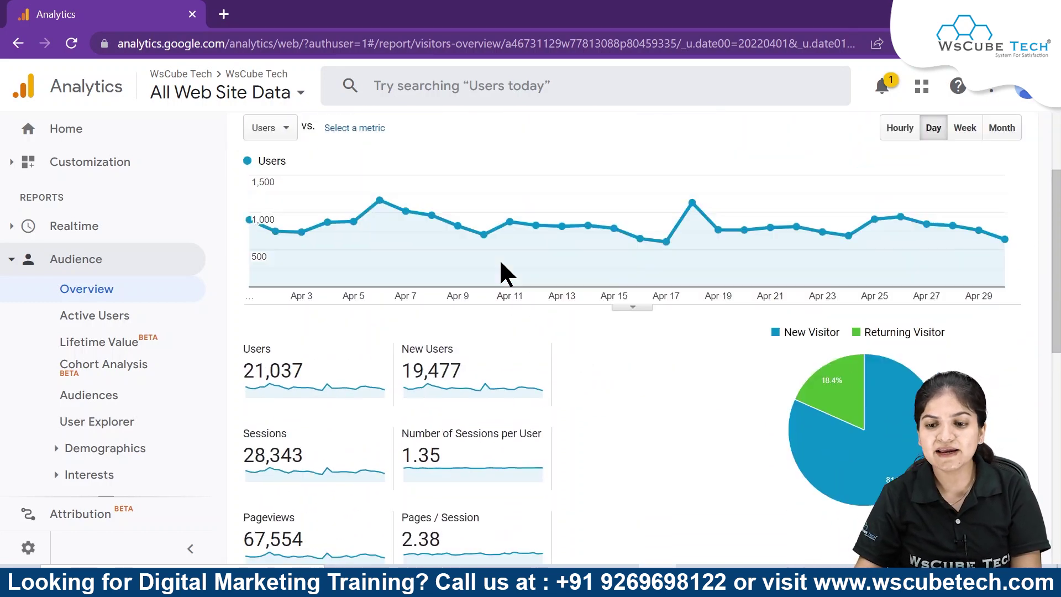
pyautogui.scroll(-3, 741, 348)
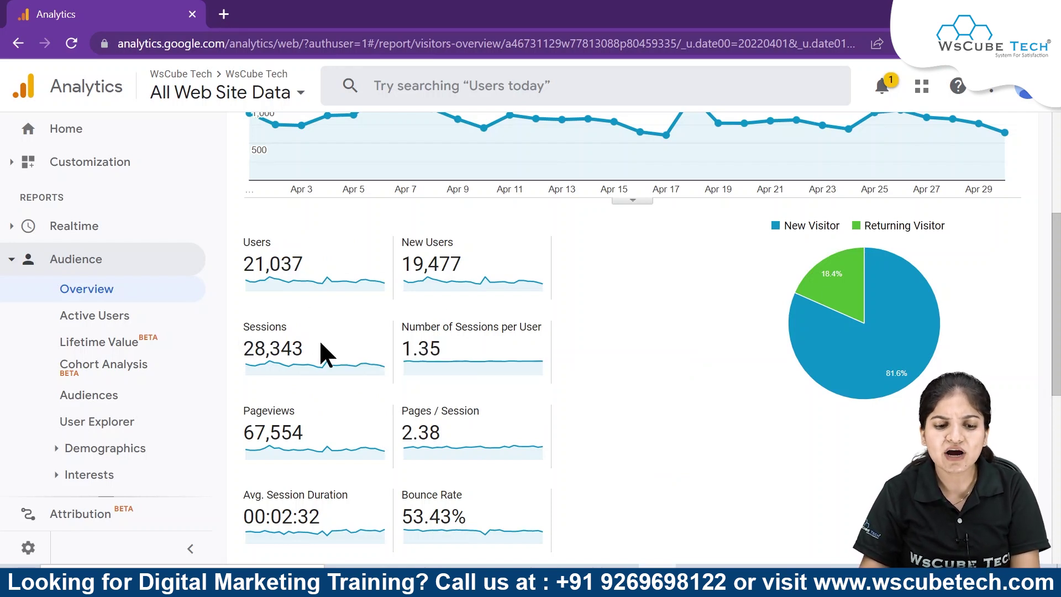
pyautogui.moveTo(322, 348); pyautogui.dragTo(231, 348)
pyautogui.click(315, 266)
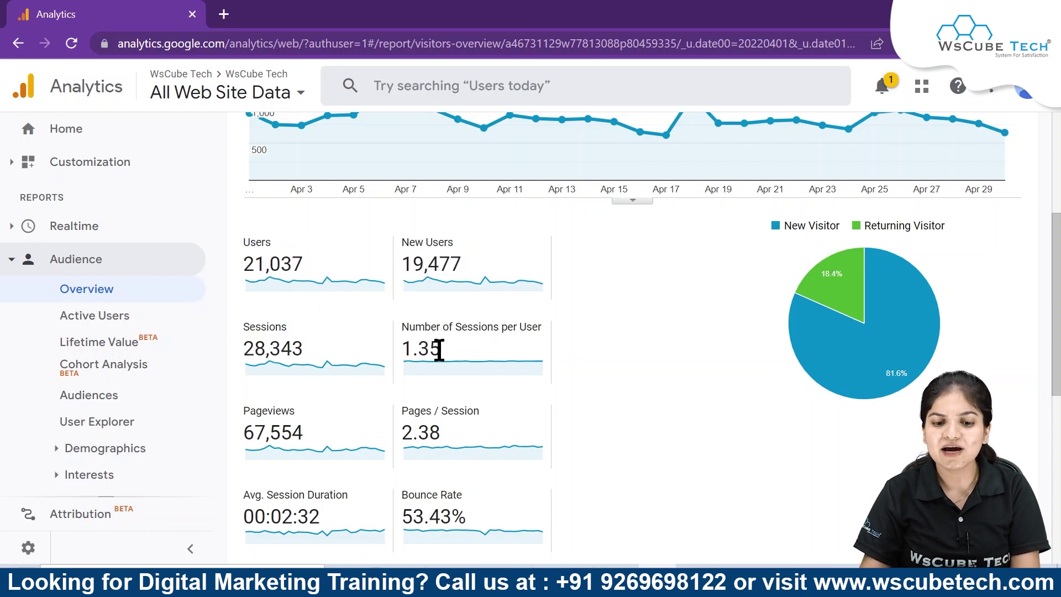
# Examine the Pageviews, Pages / Session, Avg. Session Duration and Bounce Rate metrics.
pyautogui.scroll(-2, 357, 389)
pyautogui.moveTo(319, 352); pyautogui.dragTo(224, 351)
pyautogui.click(328, 301)
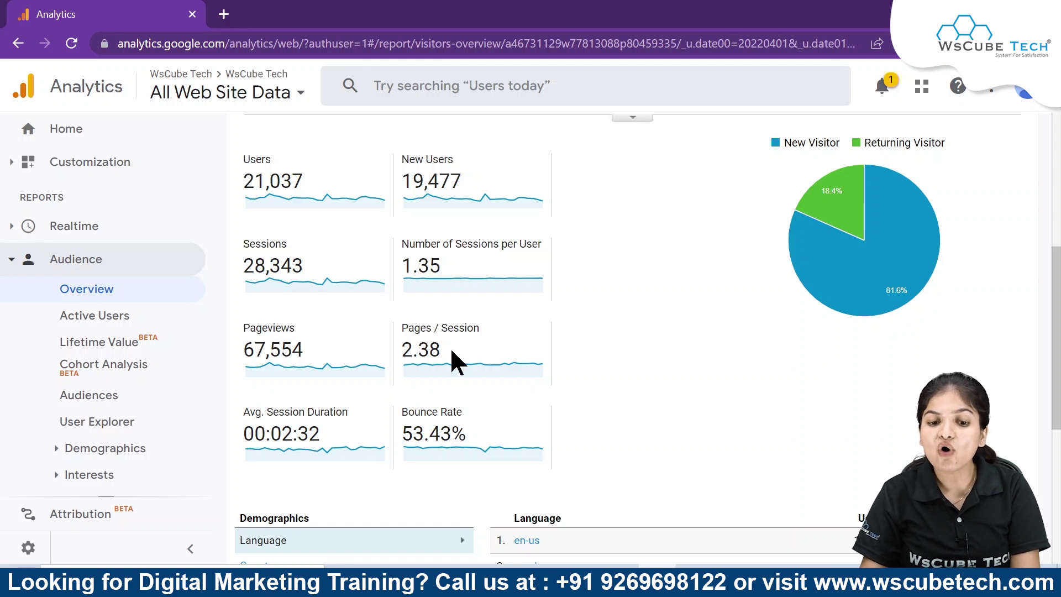
pyautogui.moveTo(452, 351); pyautogui.dragTo(401, 348)
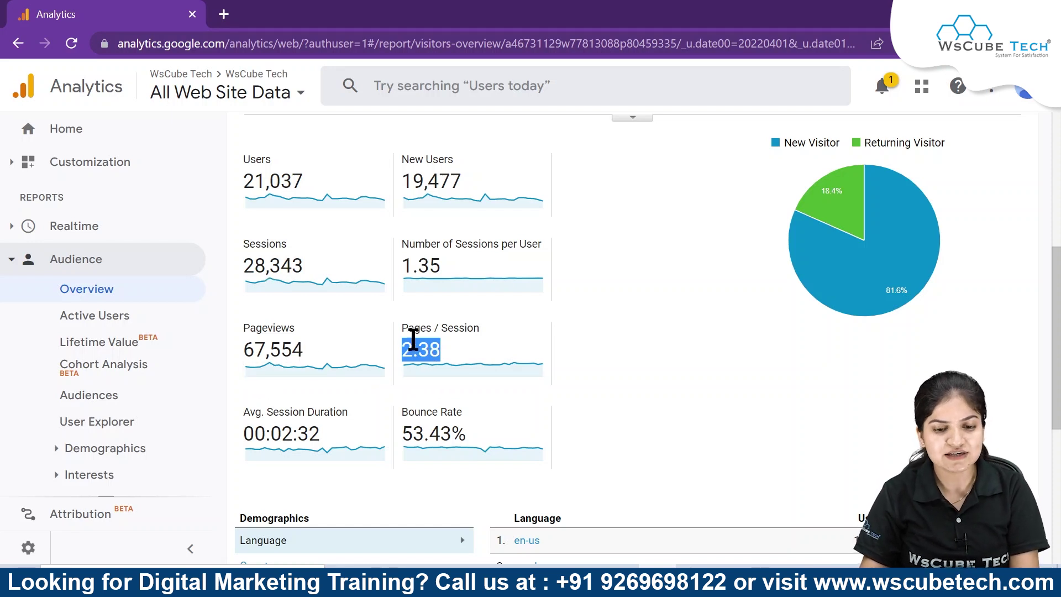
pyautogui.scroll(-1, 611, 379)
pyautogui.moveTo(321, 352); pyautogui.dragTo(241, 354)
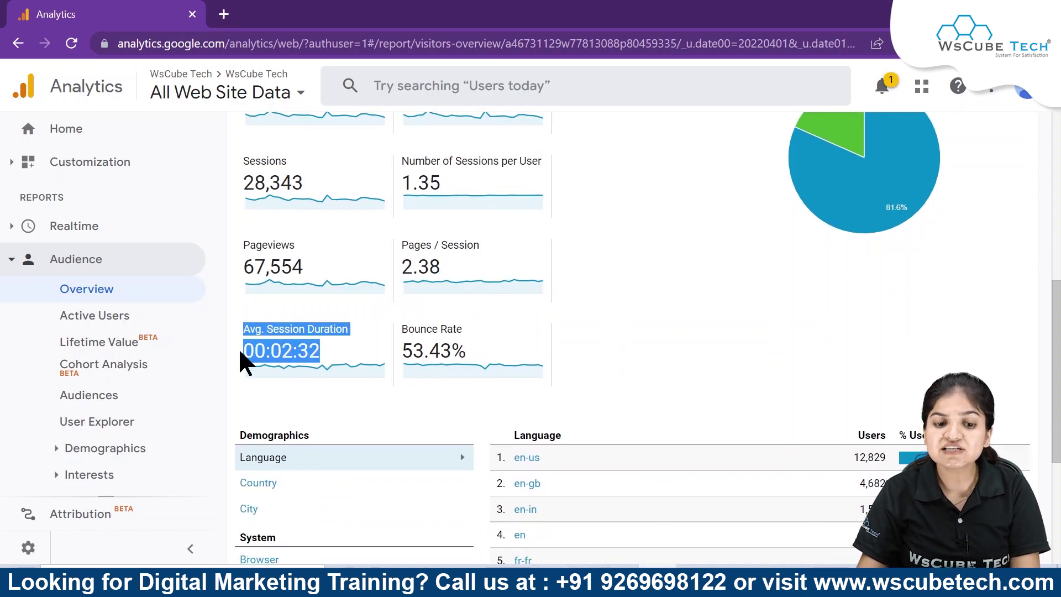
pyautogui.scroll(1, 474, 274)
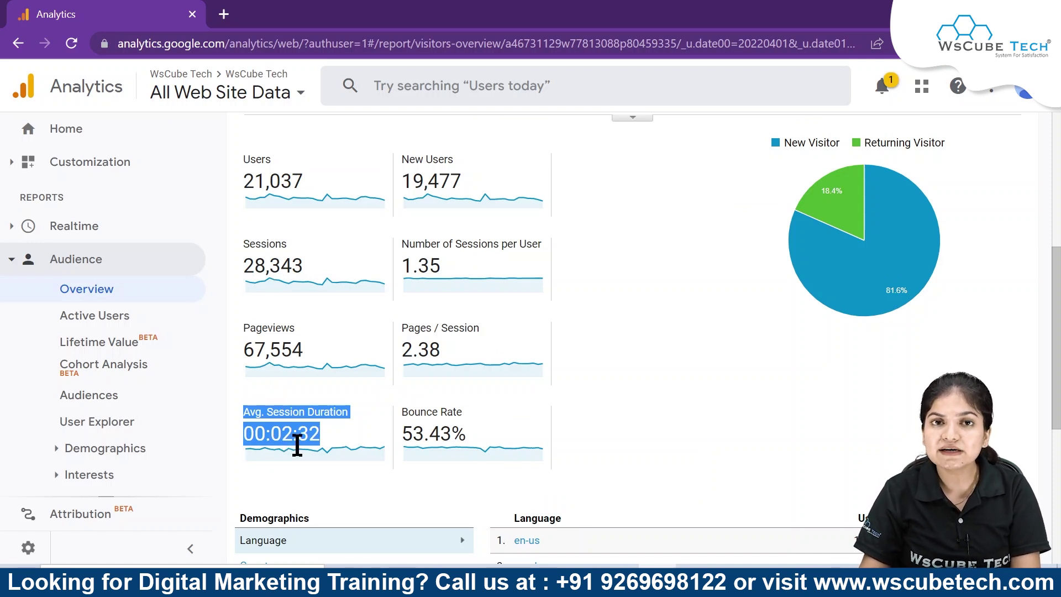
pyautogui.click(591, 434)
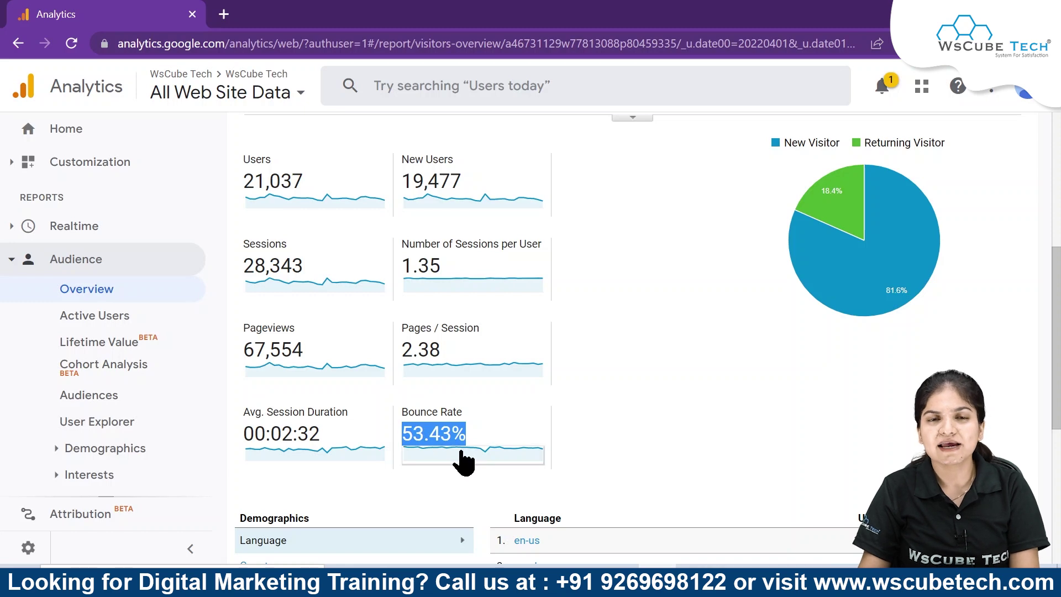
pyautogui.click(569, 452)
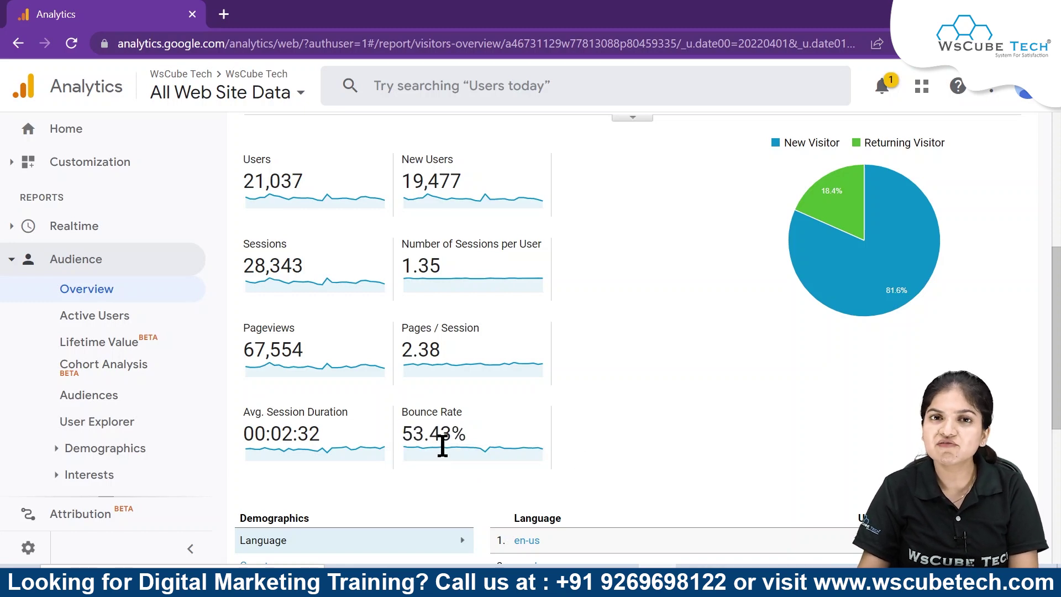
# Inspect the pie chart comparing new and returning visitors.
pyautogui.scroll(-1, 562, 441)
pyautogui.scroll(3, 563, 442)
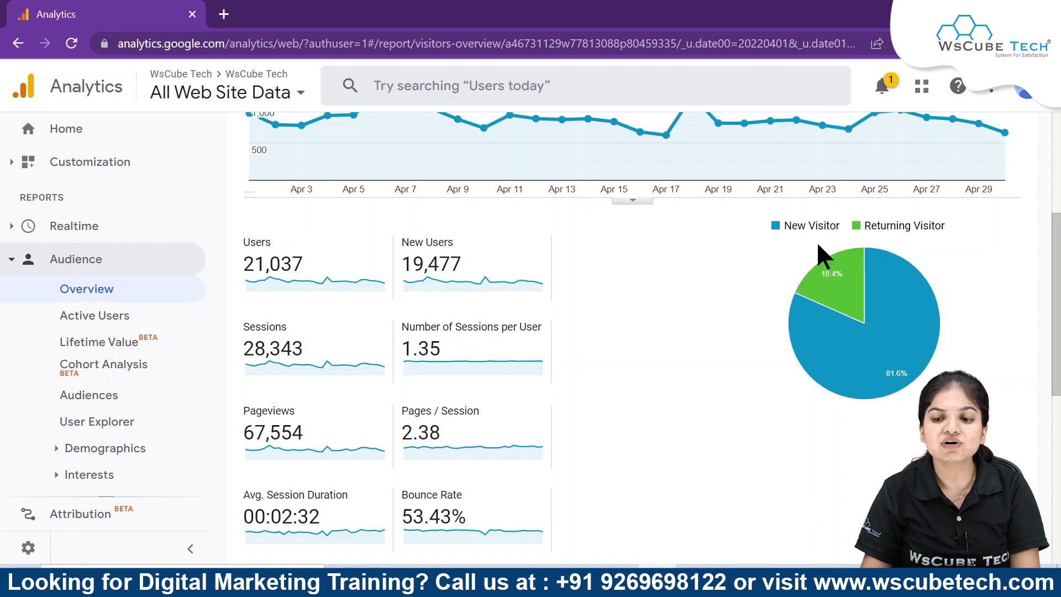
pyautogui.moveTo(925, 377)
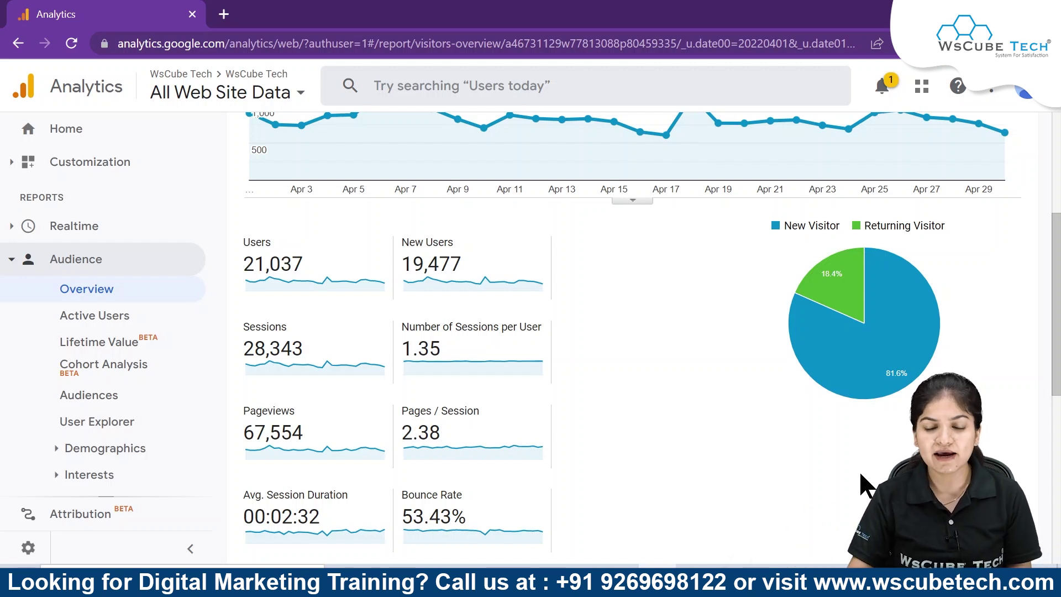
pyautogui.moveTo(880, 382)
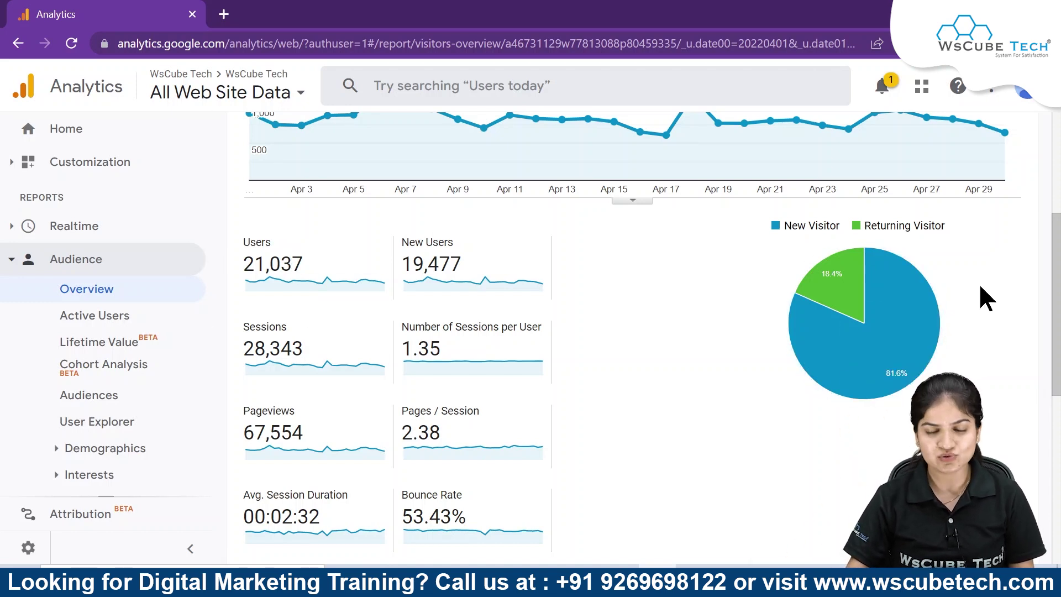
# View the demographic breakdown of users by country and by city.
pyautogui.scroll(-8, 715, 469)
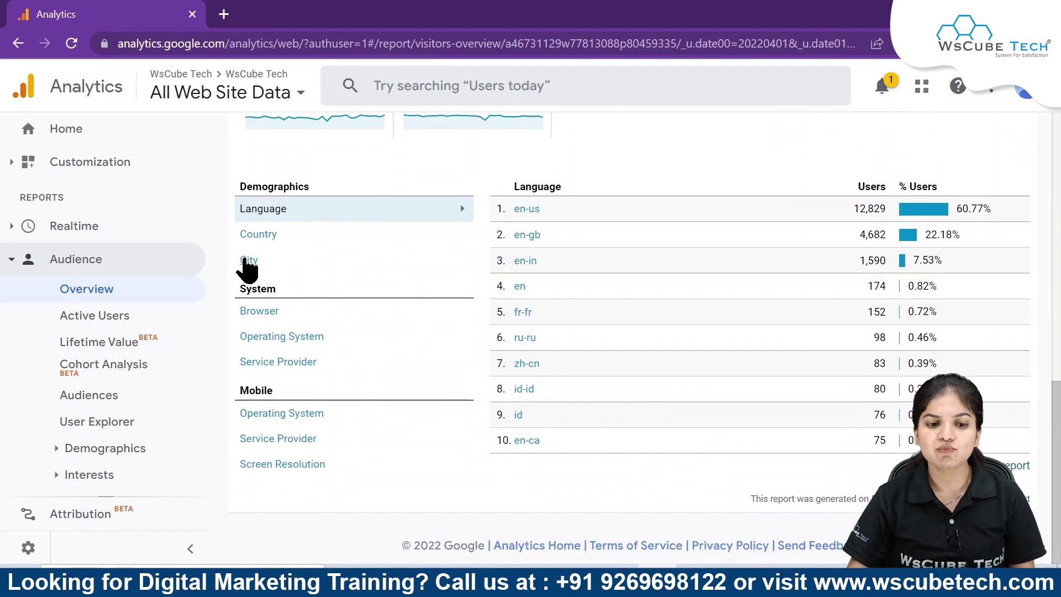
pyautogui.click(257, 233)
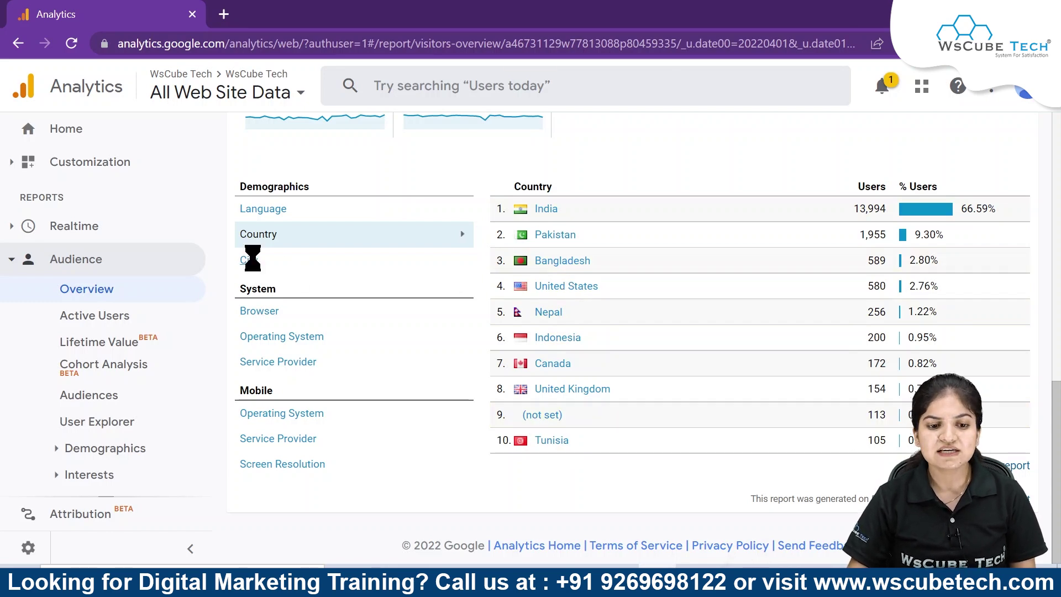
pyautogui.click(250, 260)
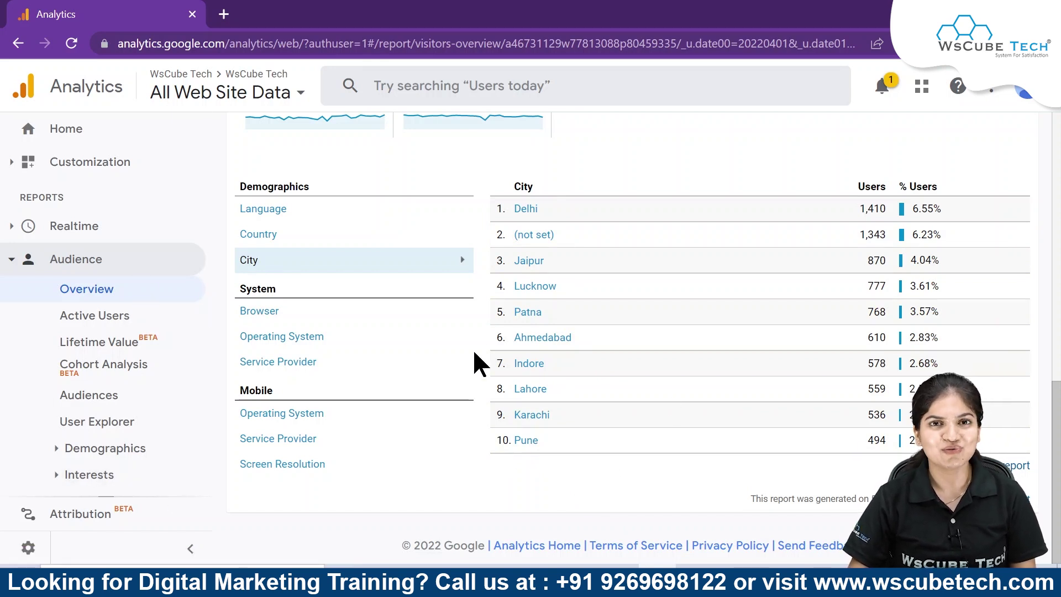
# View the system breakdown of users by browser, operating system and service provider.
pyautogui.click(256, 313)
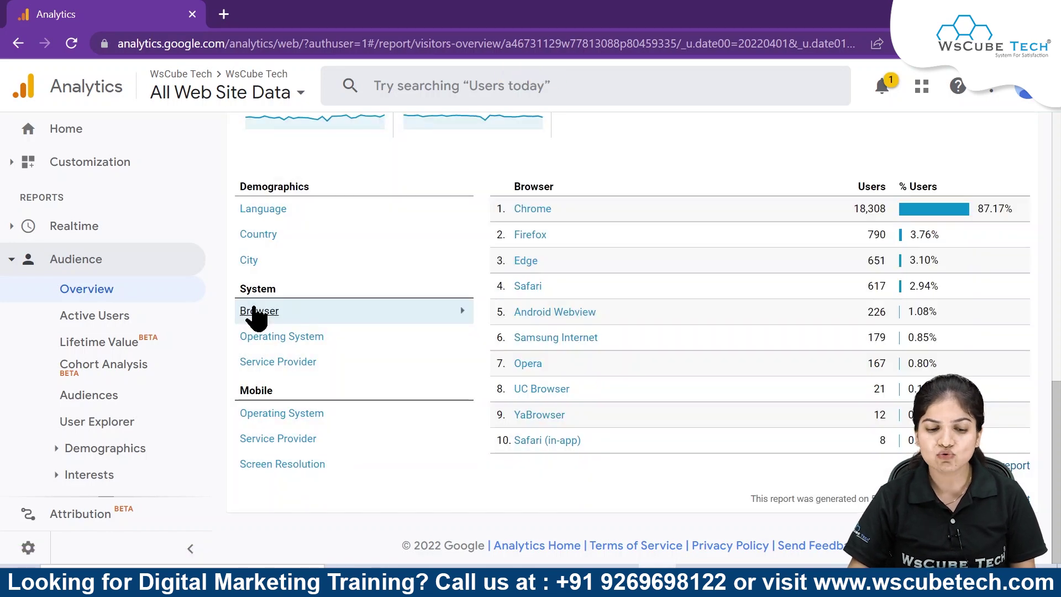
pyautogui.click(271, 336)
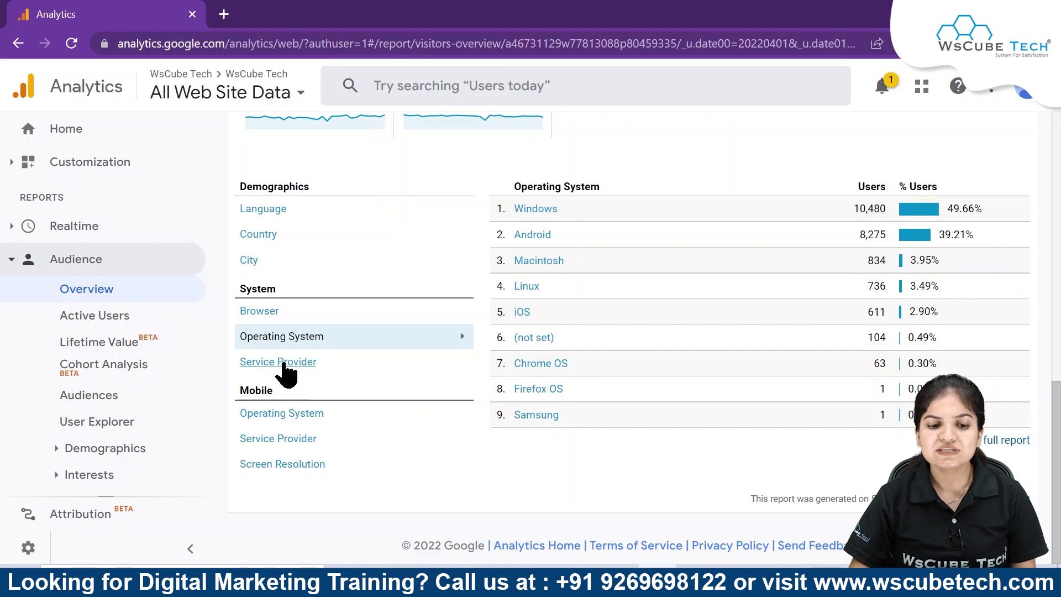
pyautogui.click(286, 361)
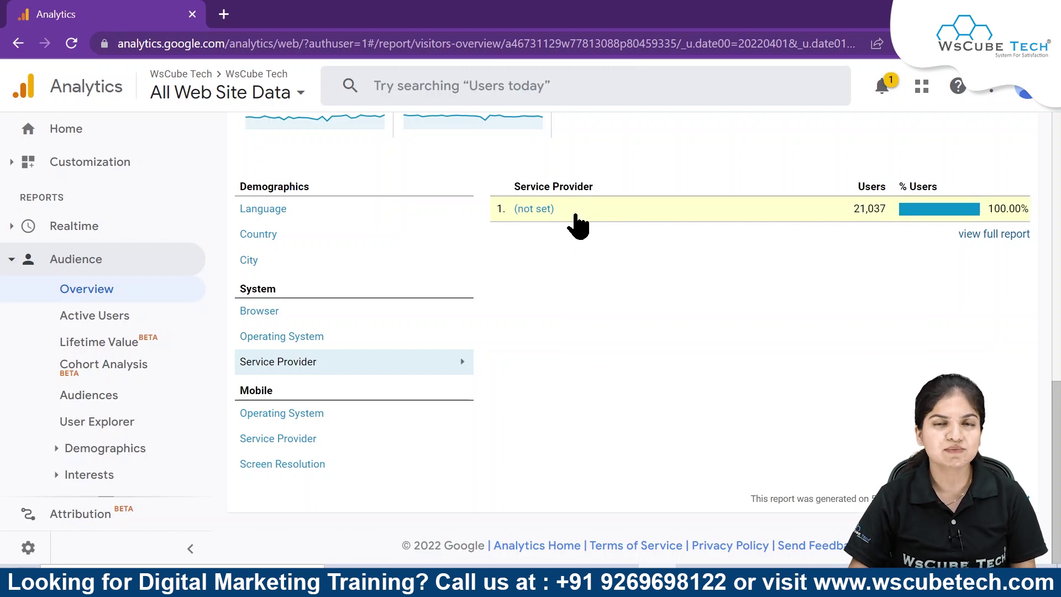
# View the mobile breakdown of users by operating system, service provider and screen resolution.
pyautogui.click(293, 413)
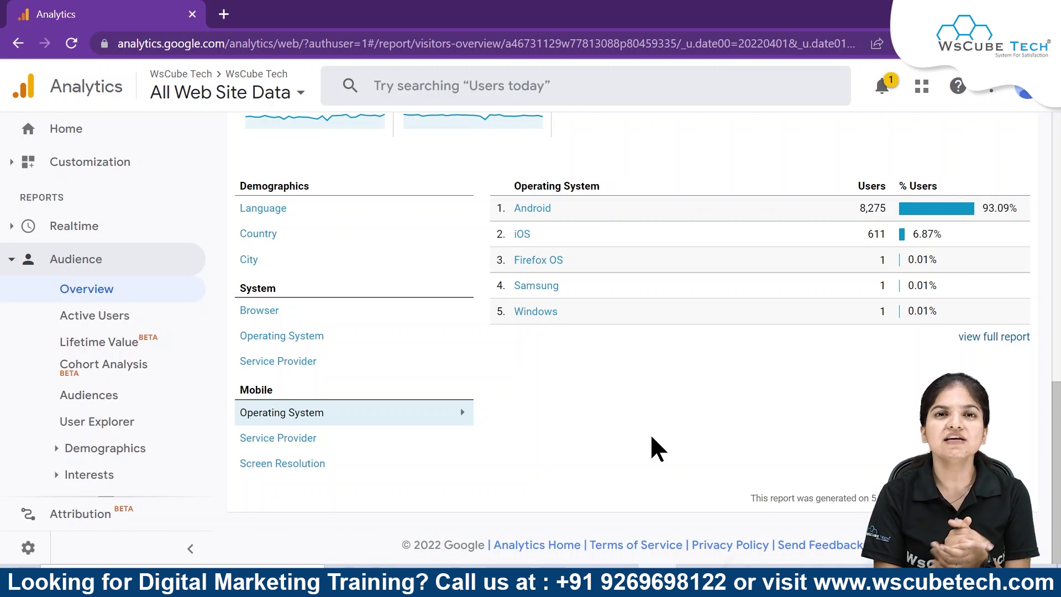
pyautogui.click(299, 442)
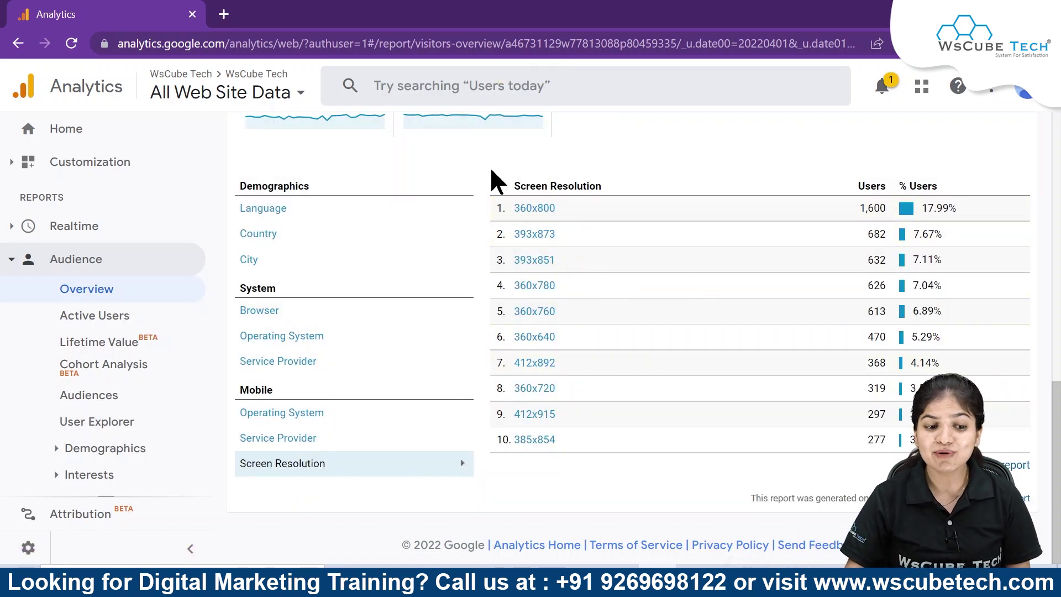
pyautogui.scroll(-3, 105, 310)
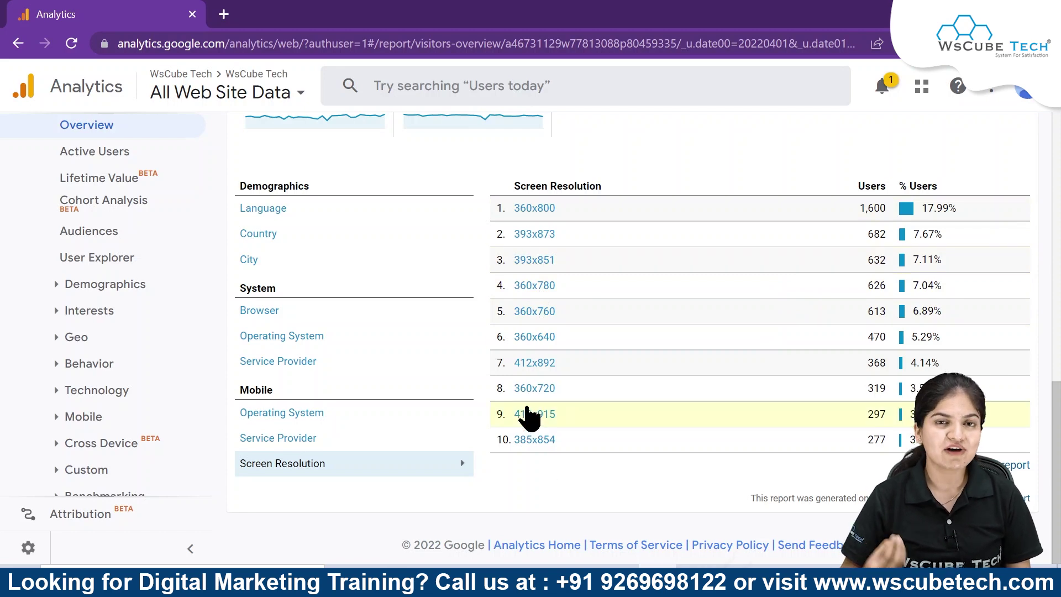
# Open the segment list of the Audience Overview report and browse the available segments down to the traffic types.
pyautogui.scroll(15, 527, 418)
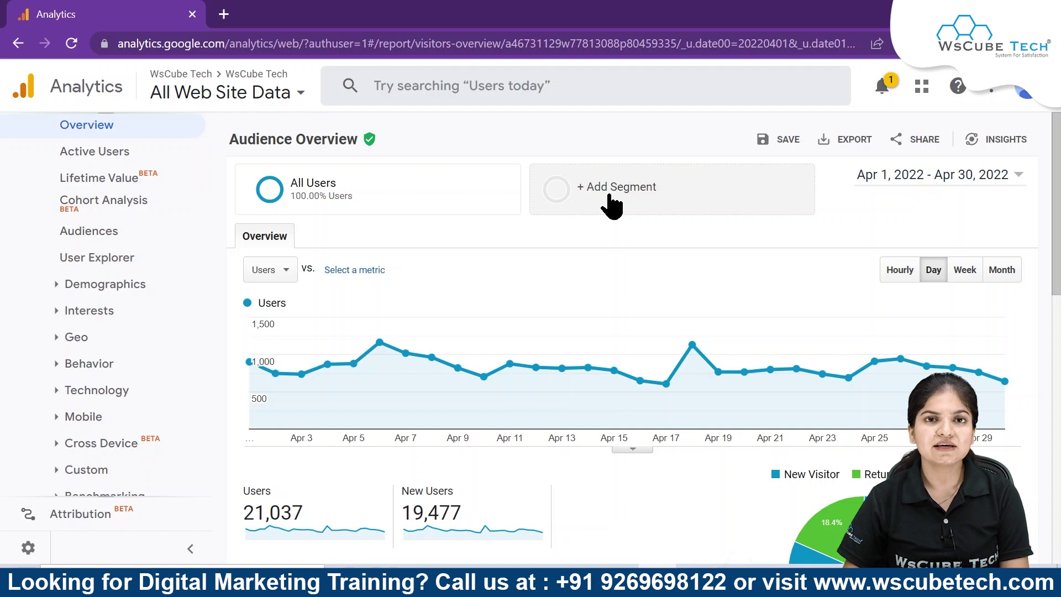
pyautogui.moveTo(327, 195)
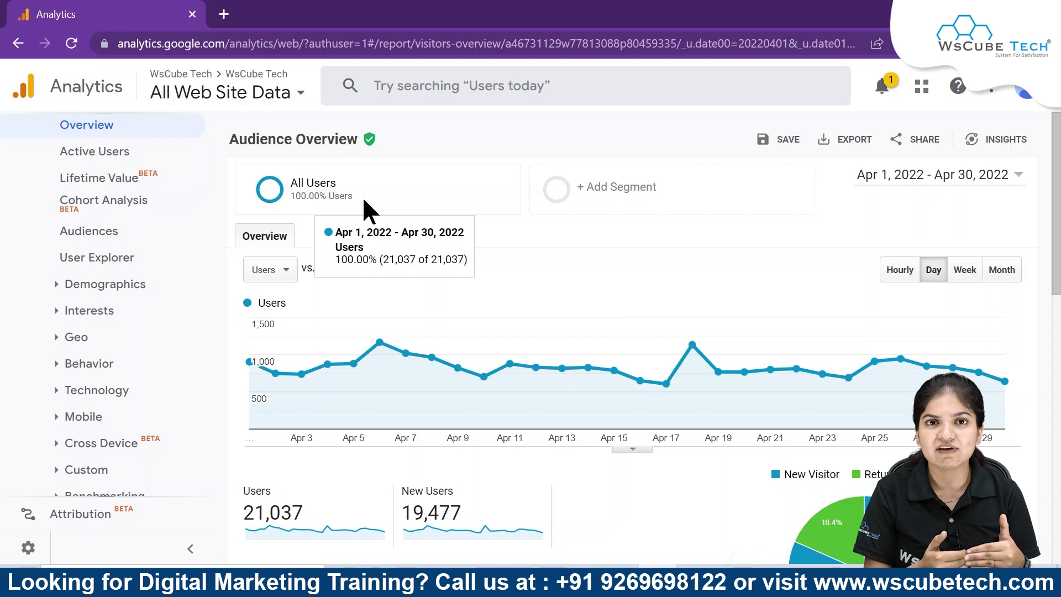
pyautogui.click(608, 191)
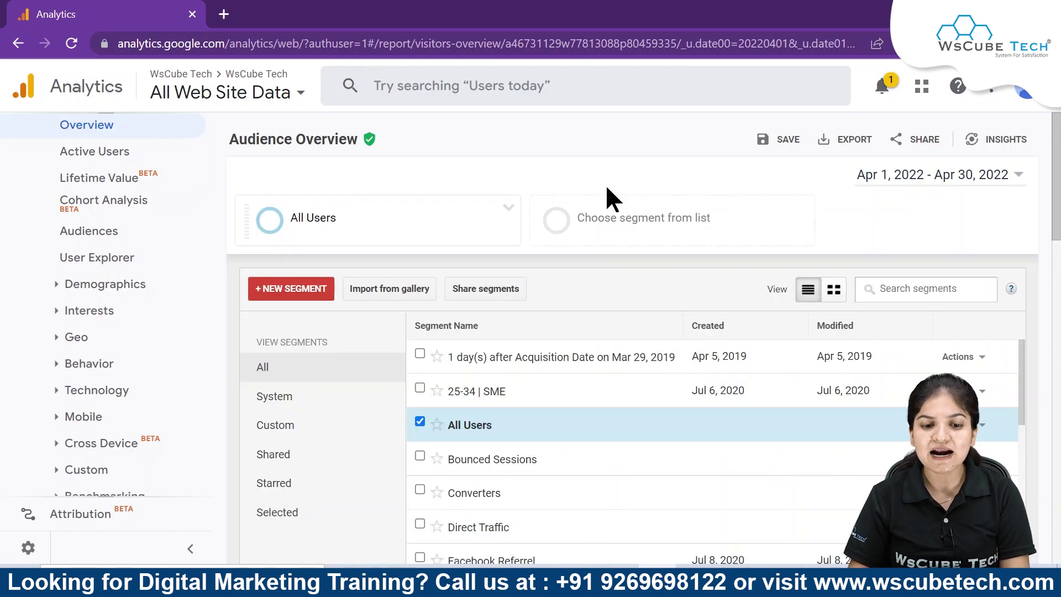
pyautogui.scroll(-3, 575, 409)
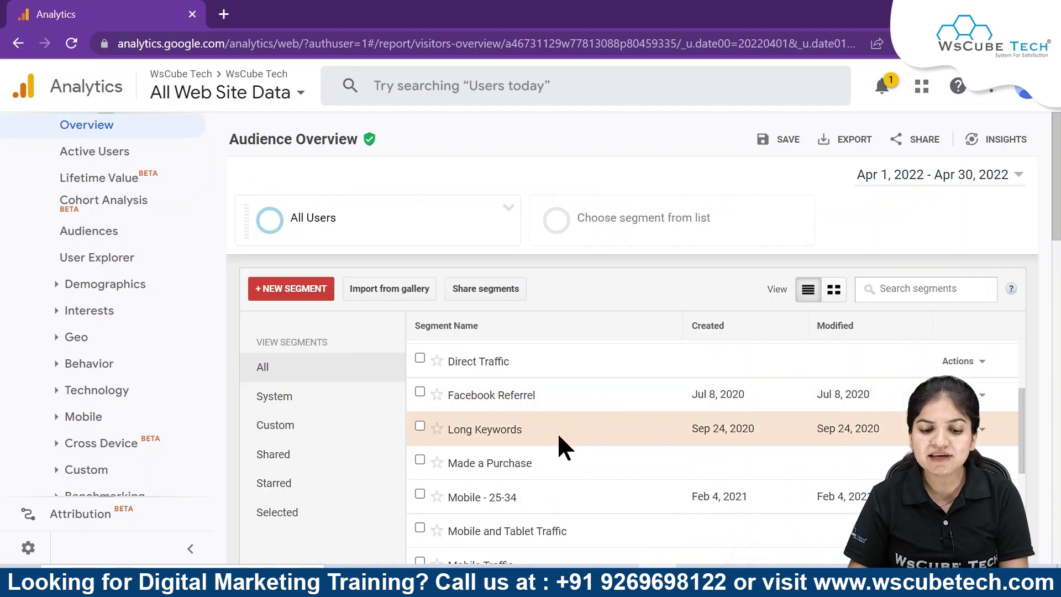
pyautogui.scroll(-7, 559, 443)
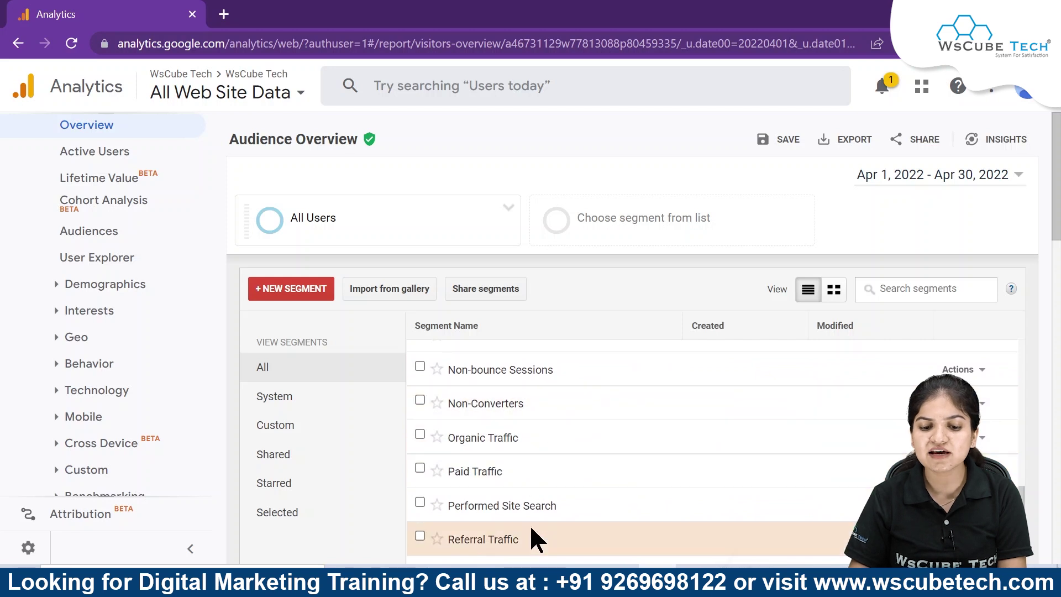
pyautogui.scroll(-2, 530, 527)
pyautogui.scroll(3, 523, 498)
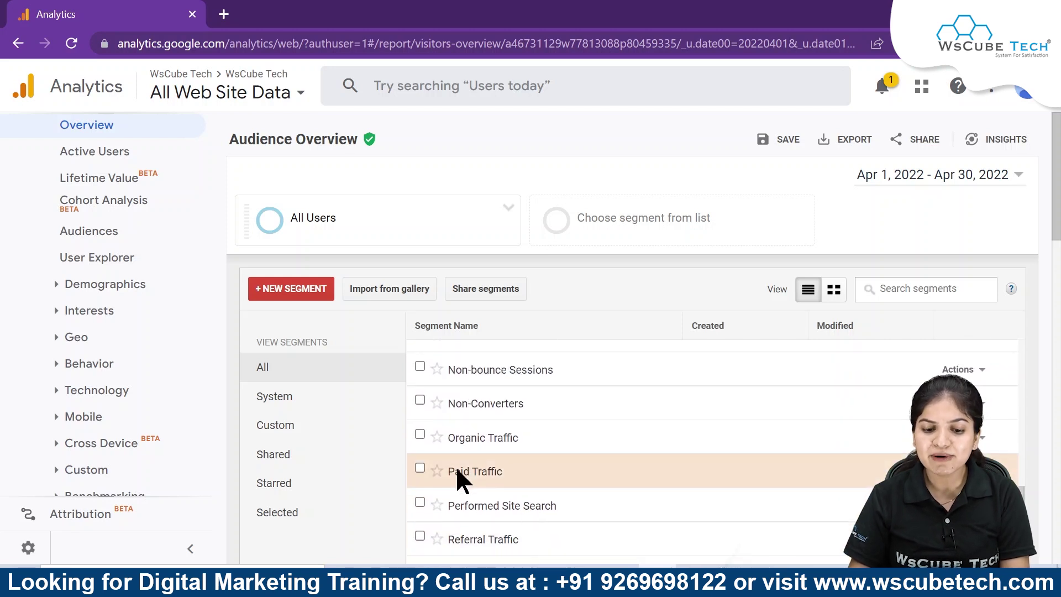
# Replace the All Users segment with Organic Traffic.
pyautogui.click(420, 434)
pyautogui.scroll(5, 468, 426)
pyautogui.click(420, 422)
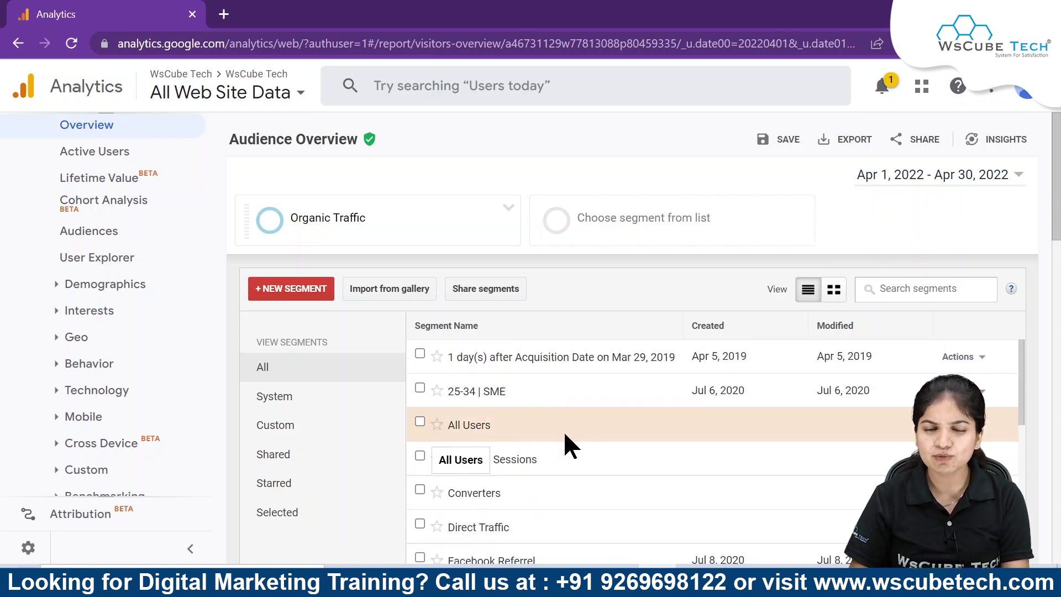
# Add Referral Traffic as the second segment and apply the segment selection to the report.
pyautogui.scroll(-8, 575, 464)
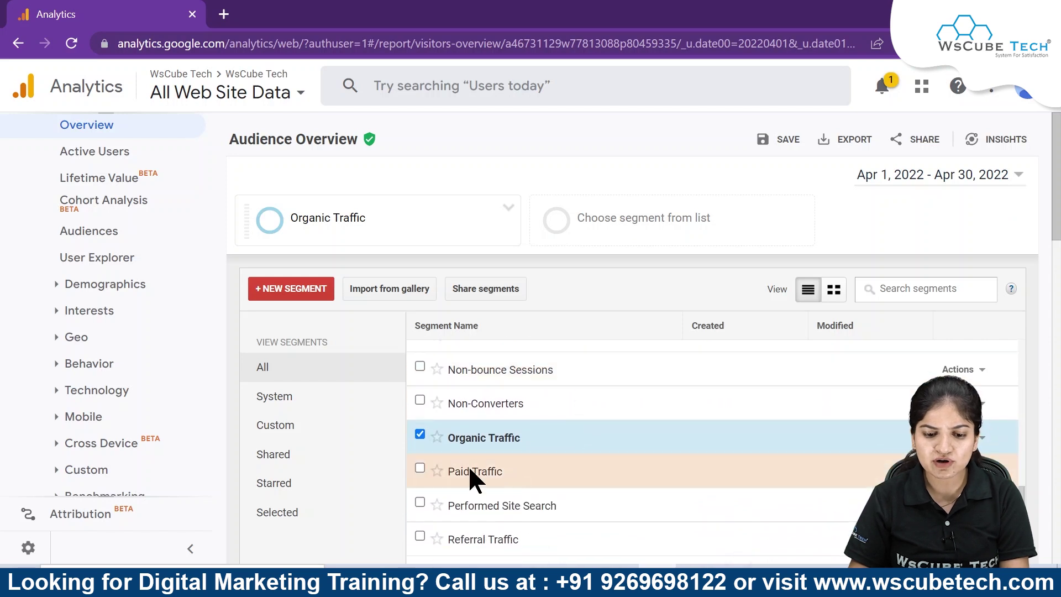
pyautogui.click(420, 455)
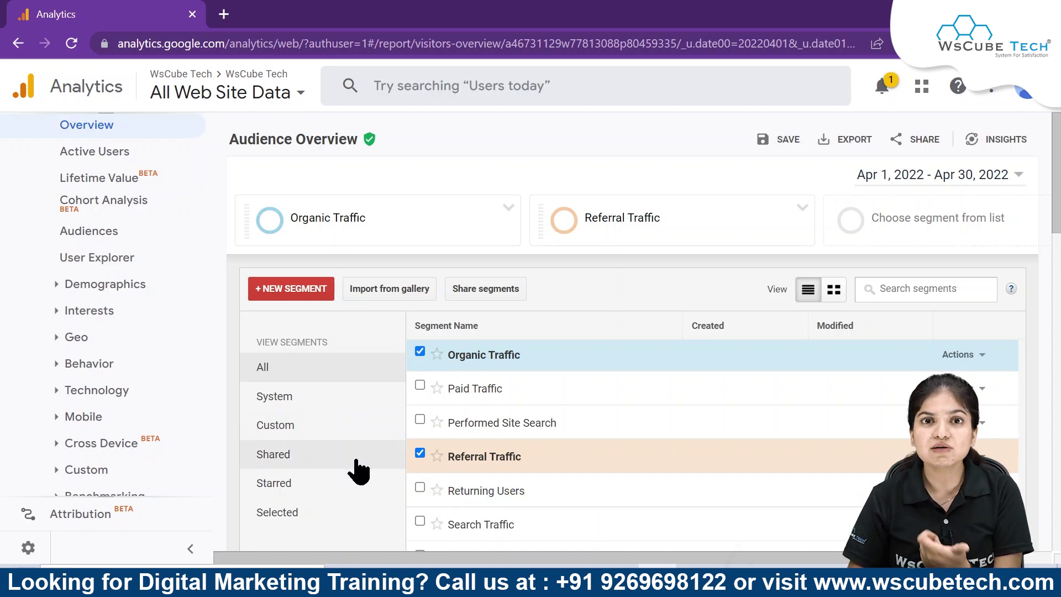
pyautogui.moveTo(521, 366)
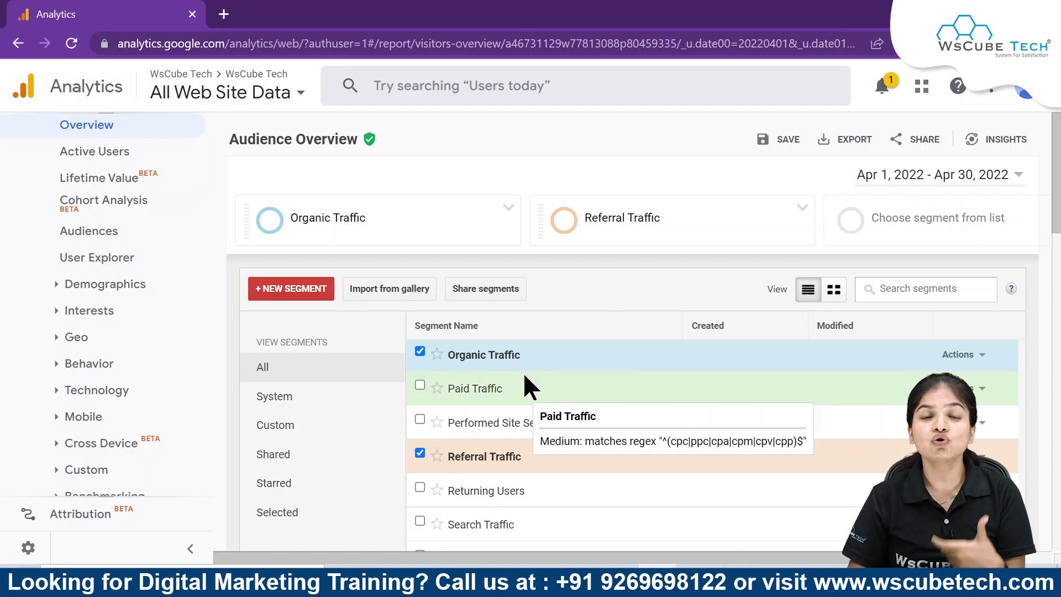
pyautogui.moveTo(525, 347)
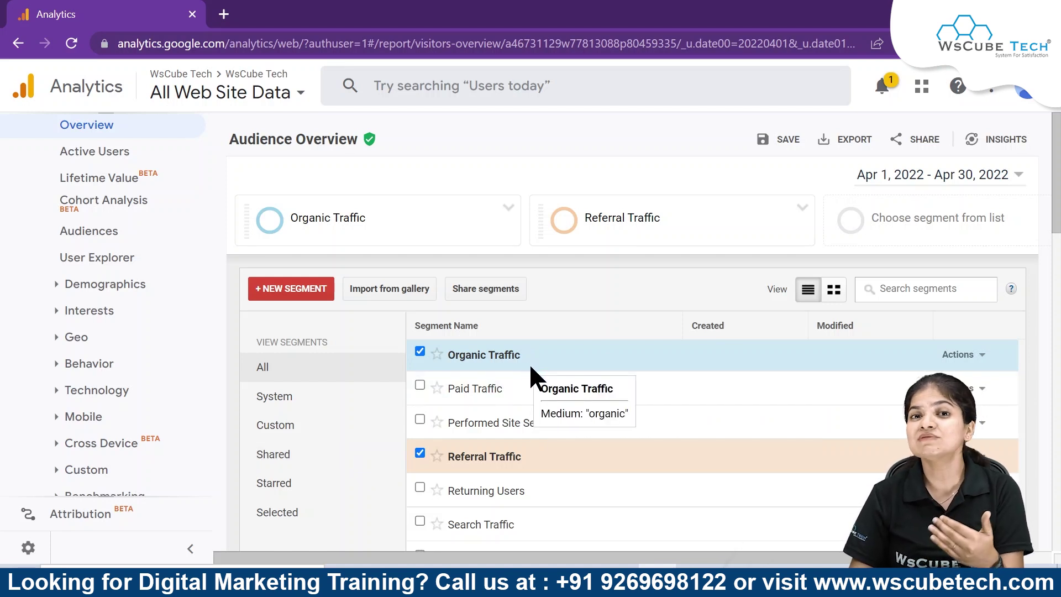
pyautogui.scroll(-2, 407, 447)
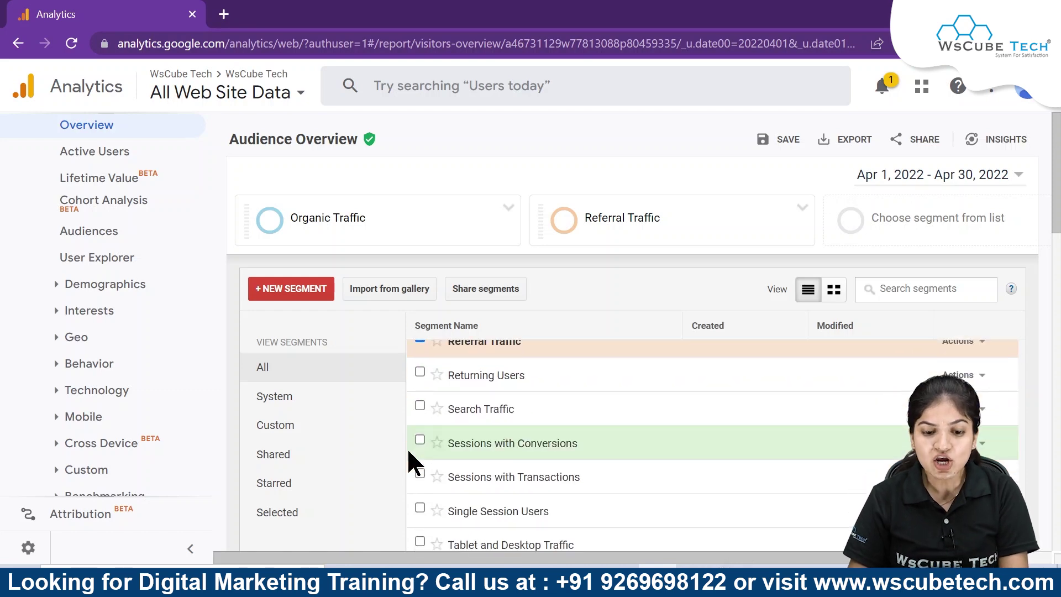
pyautogui.scroll(-6, 1024, 434)
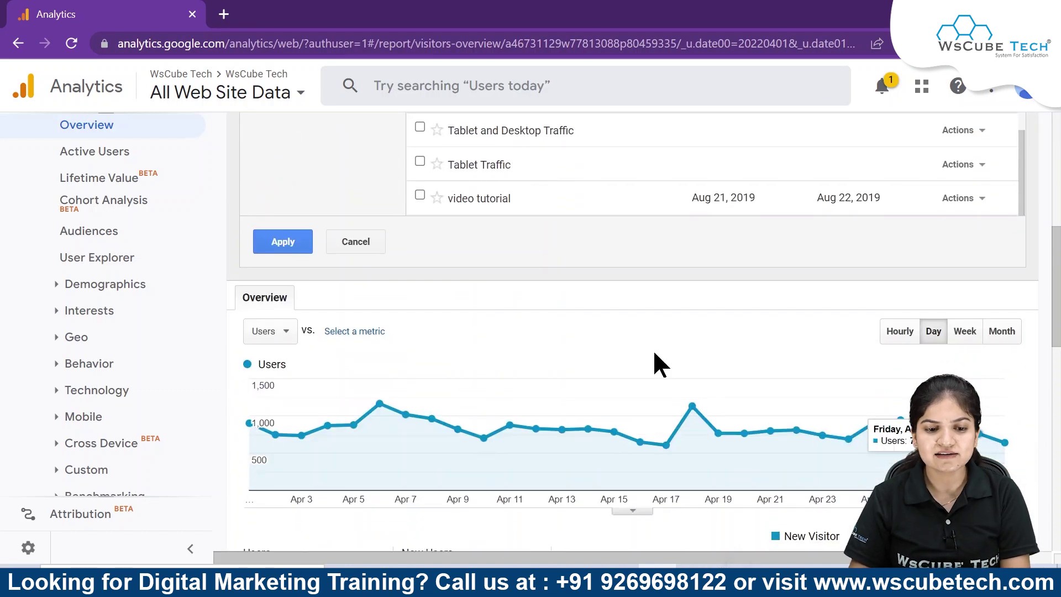
pyautogui.click(290, 243)
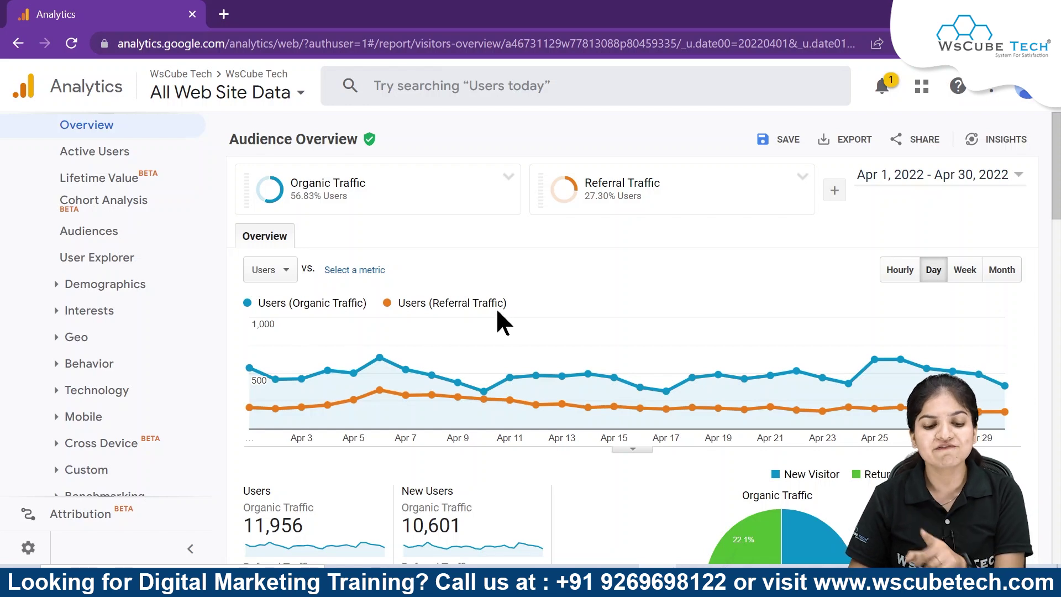
# Compare the organic and referral segments across the report's metrics, visitor pie charts and screen resolution breakdown.
pyautogui.scroll(-3, 496, 318)
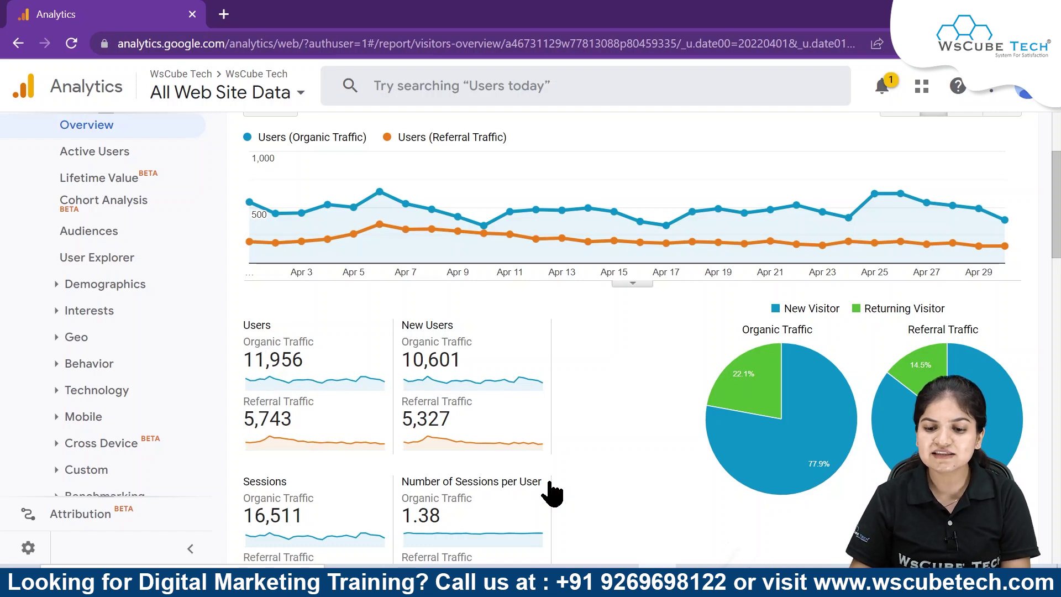
pyautogui.scroll(-13, 714, 357)
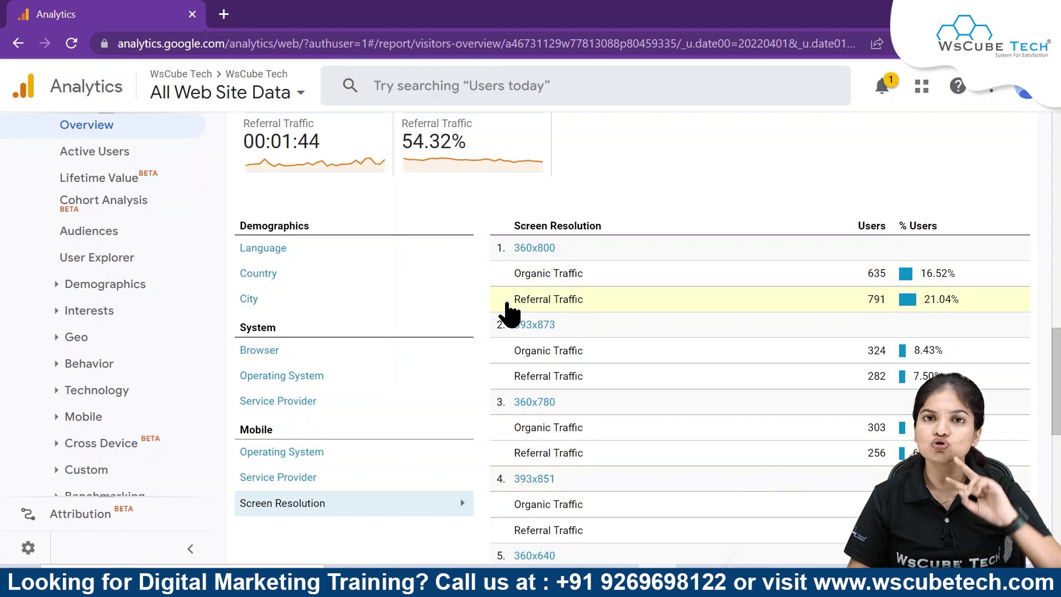
pyautogui.scroll(13, 504, 310)
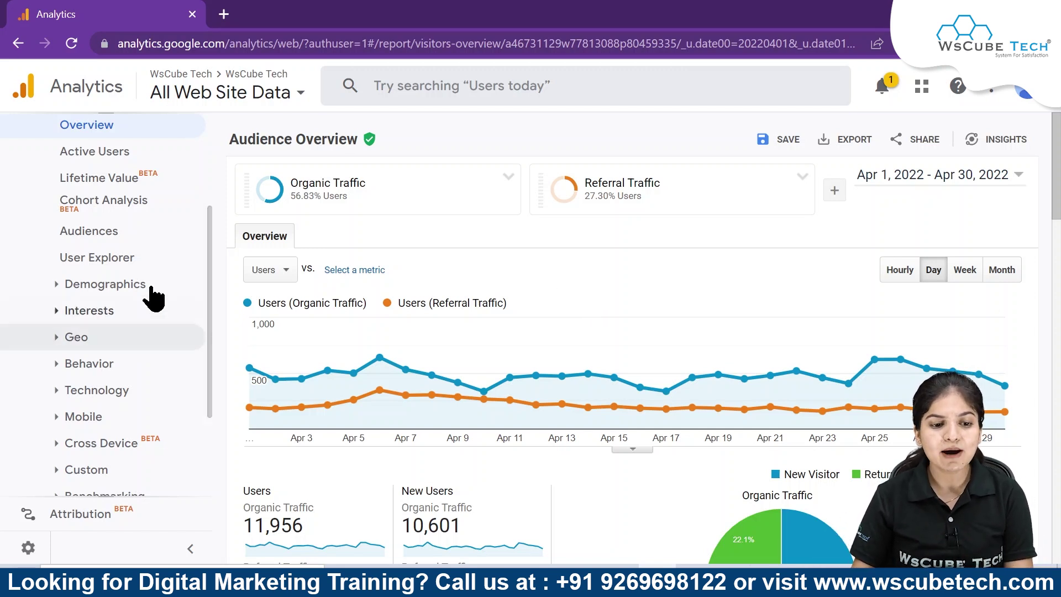
pyautogui.scroll(2, 109, 271)
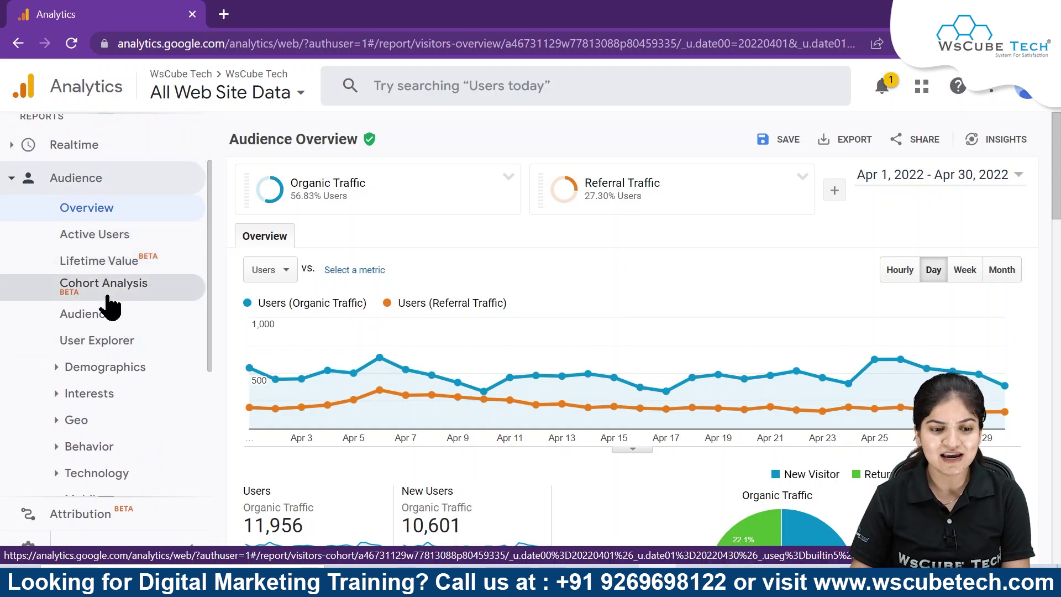
pyautogui.scroll(-5, 782, 298)
pyautogui.scroll(4, 776, 320)
pyautogui.scroll(1, 776, 326)
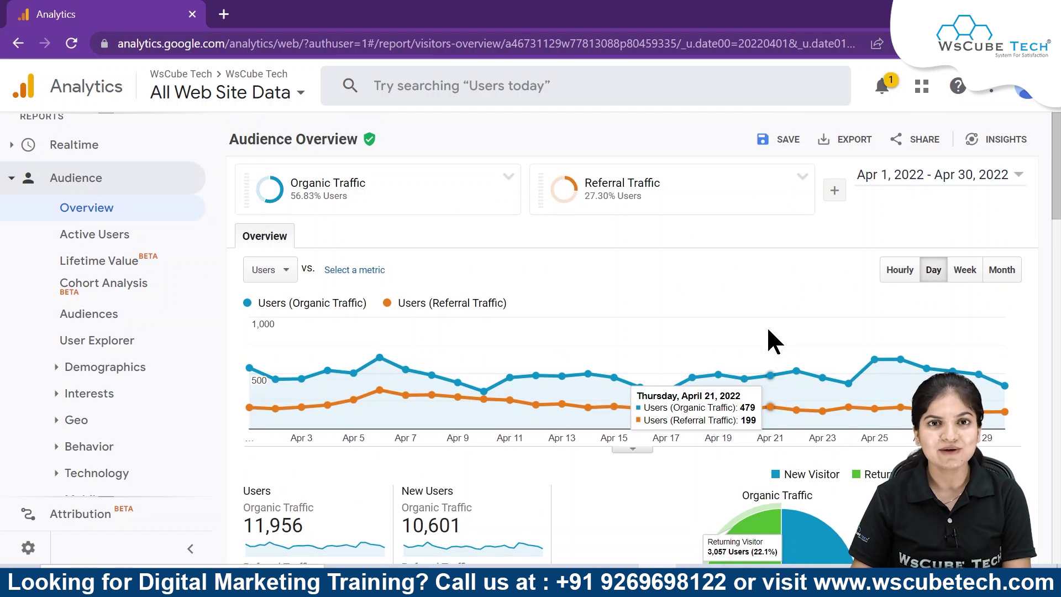